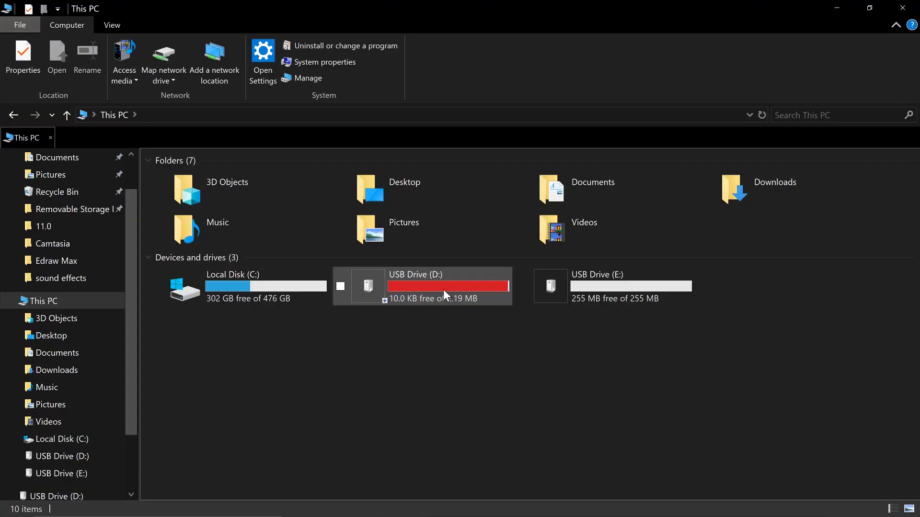
Examine the capacities of USB drives D: and E: in This PC
left_click(444, 290)
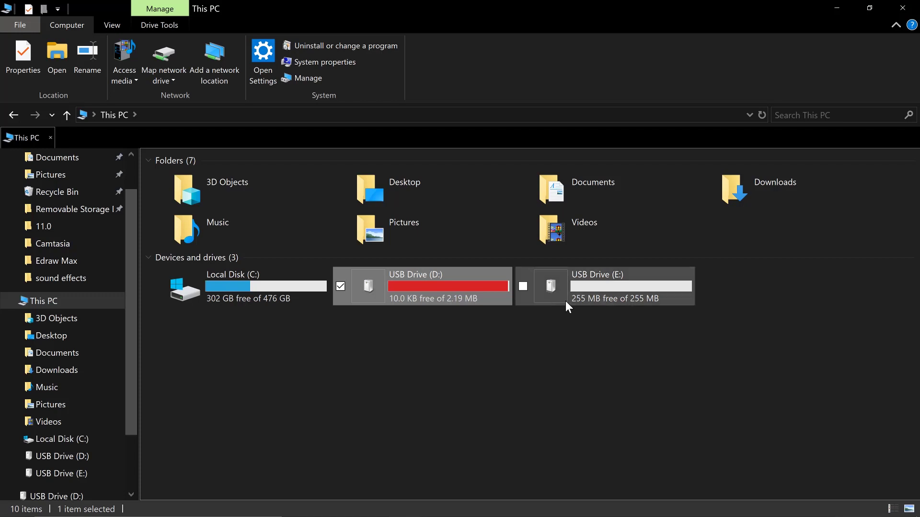
left_click(632, 288)
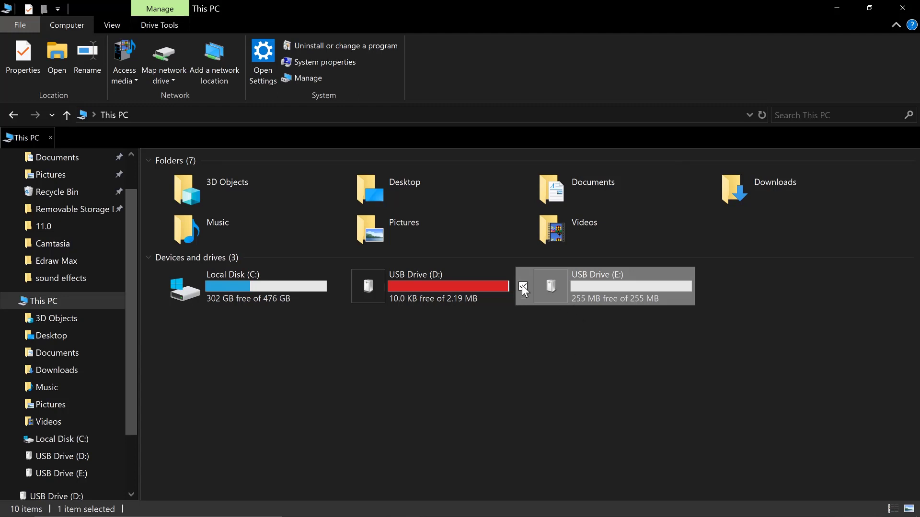
Search Windows for Computer Management, open it and go to Disk Management under Storage
mouse_move(858, 516)
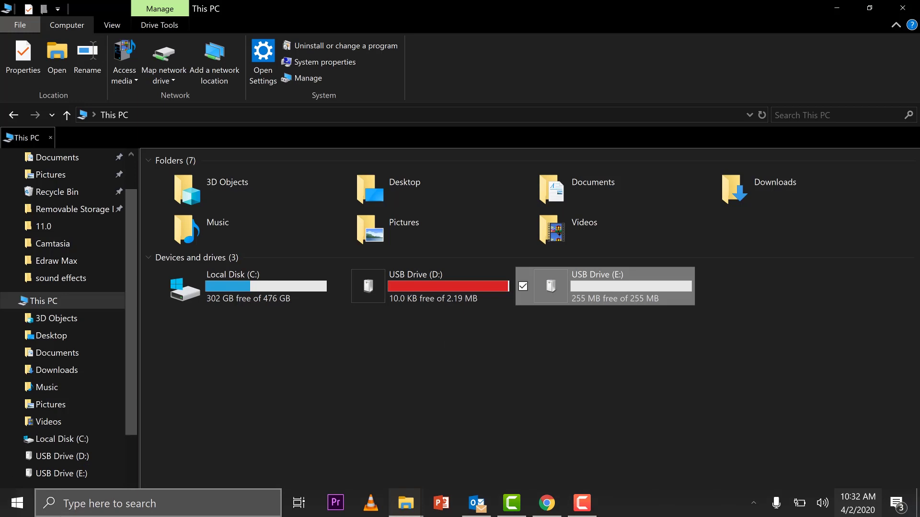
left_click(67, 508)
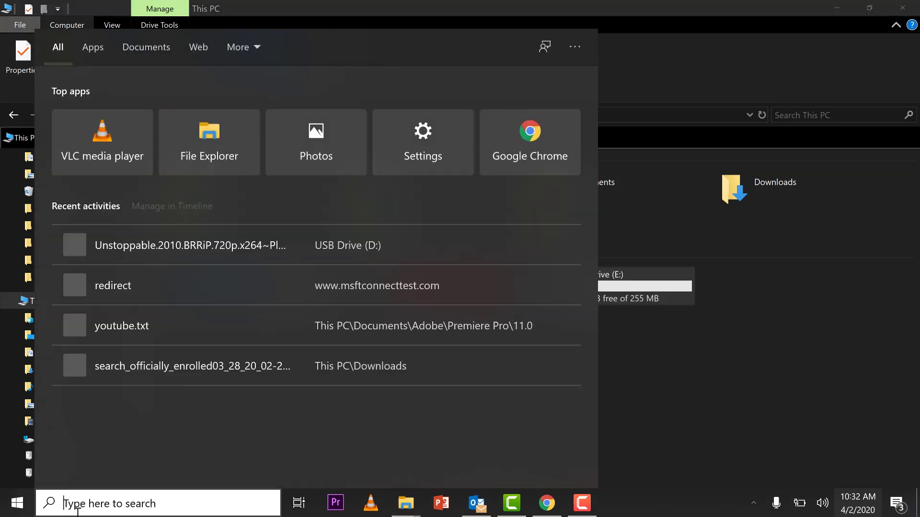
type("compuite")
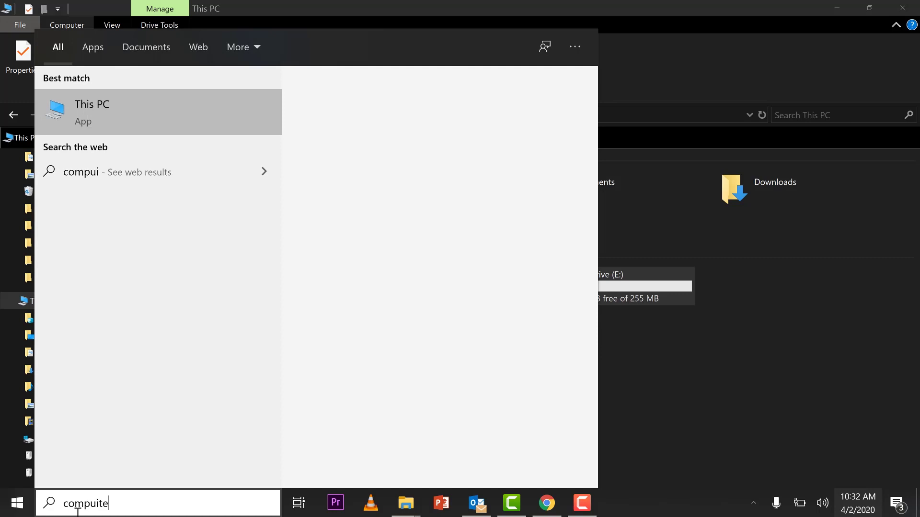
key("BackSpace")
key("BackSpace")
key("BackSpace")
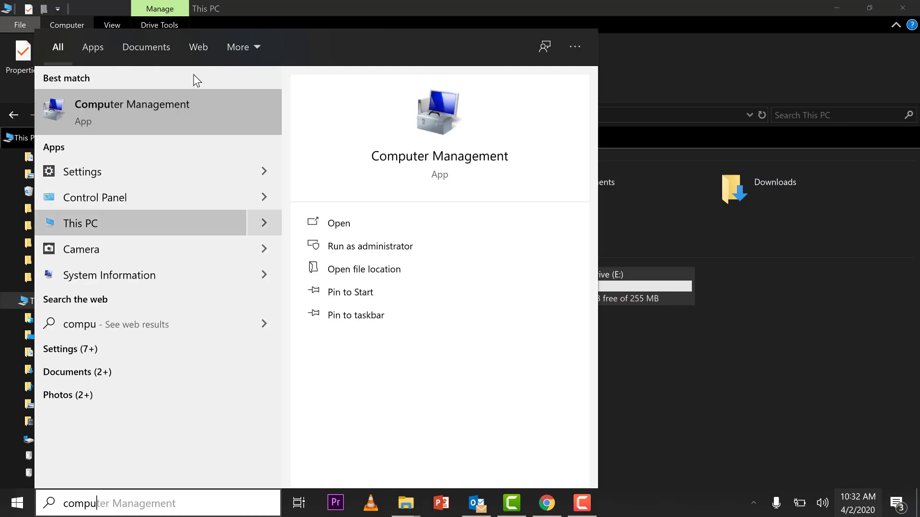
left_click(116, 128)
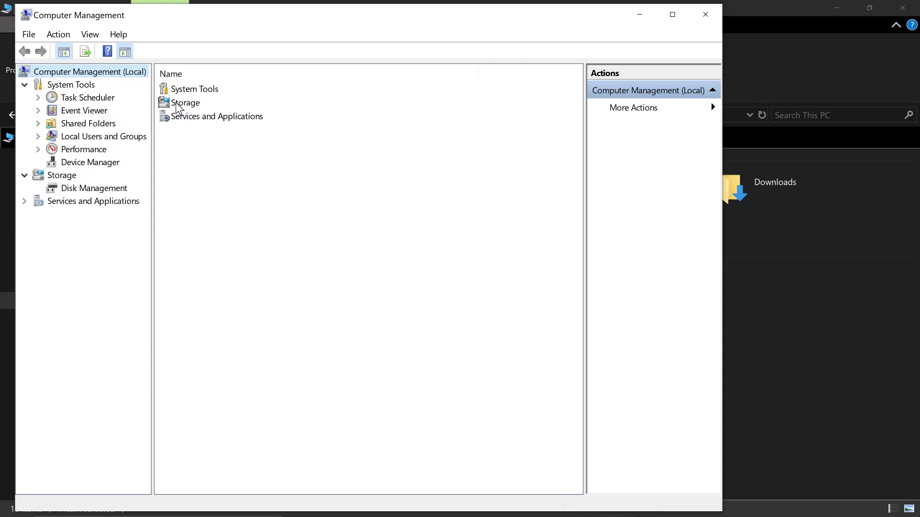
double_click(176, 103)
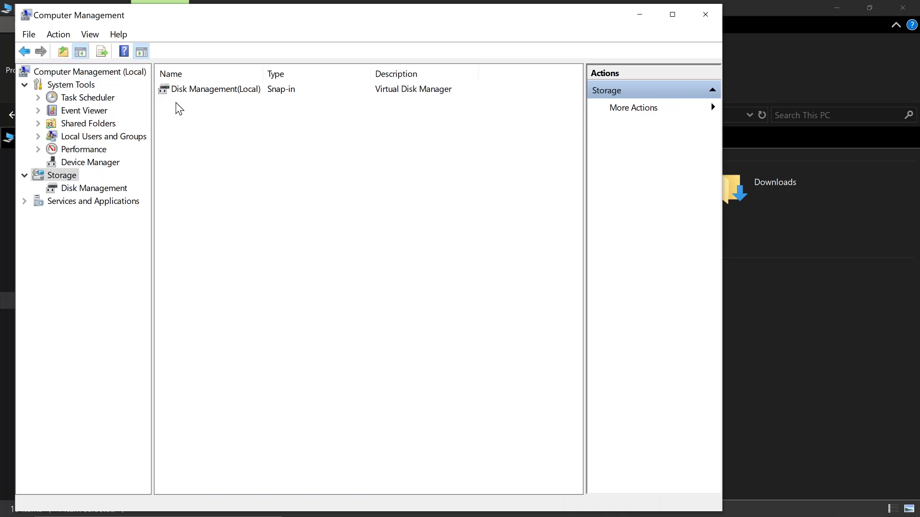
double_click(232, 94)
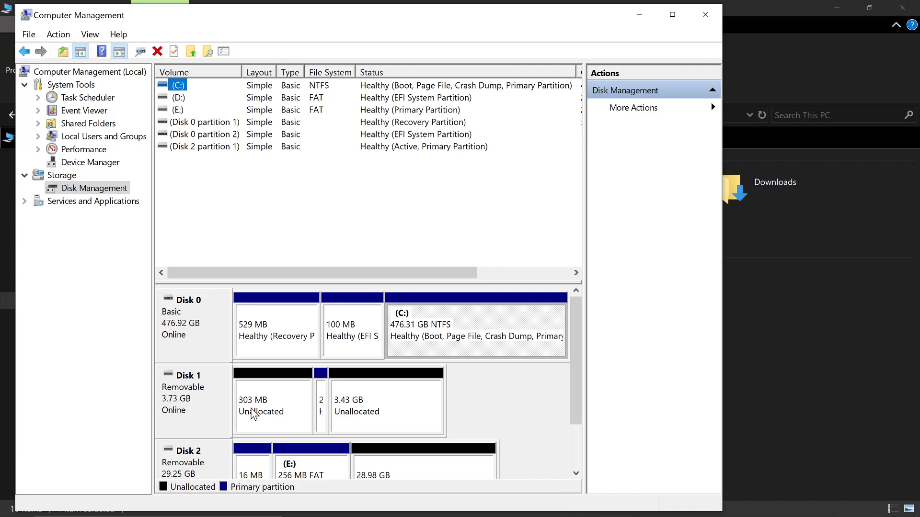
Check which volume operations are available for the small EFI System Partition on Disk 1
left_click(321, 400)
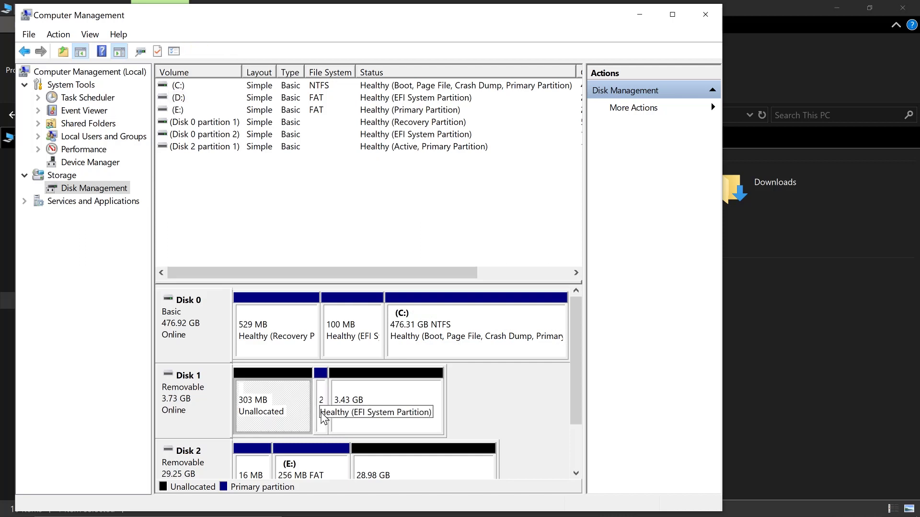
right_click(321, 411)
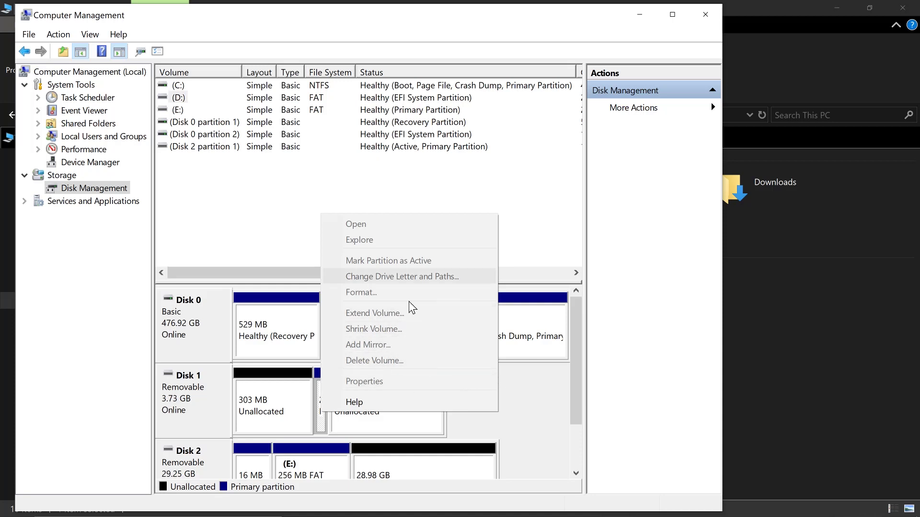
left_click(524, 418)
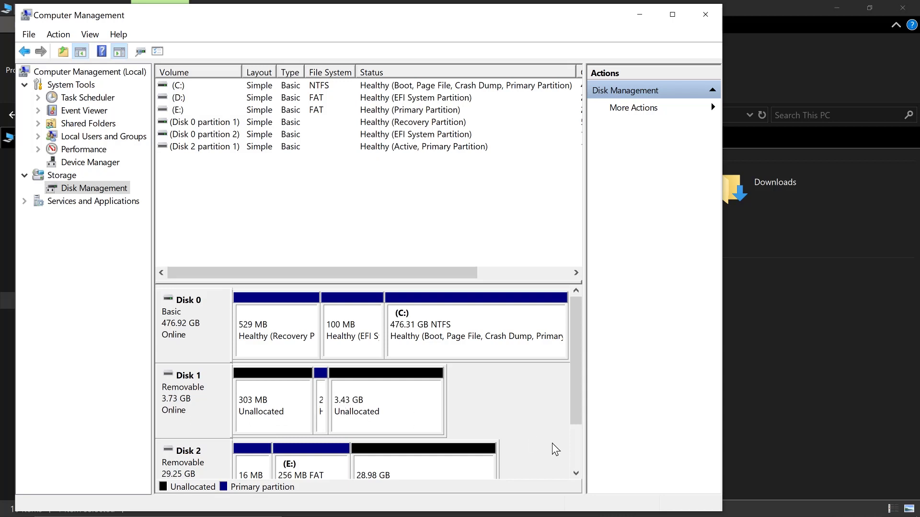
Delete the 256 MB FAT volume (E:) on Disk 2 and accept the data loss
left_click(576, 473)
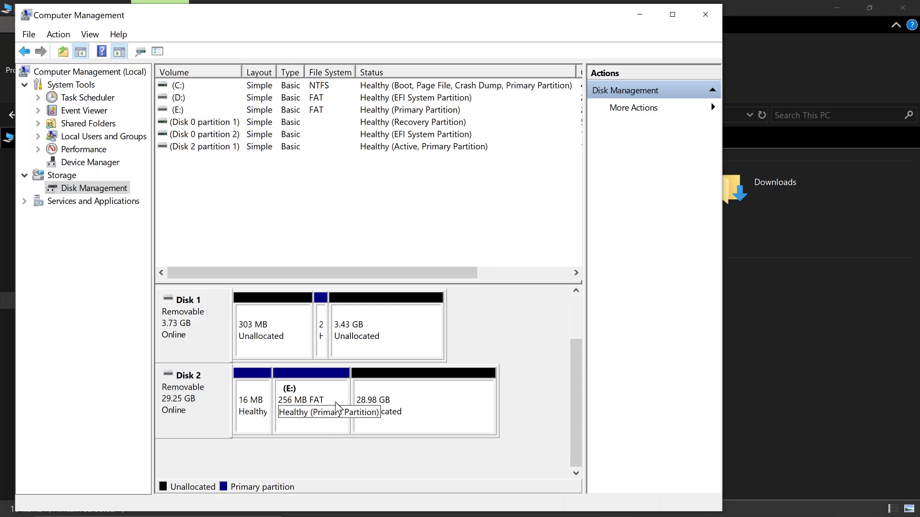
right_click(318, 390)
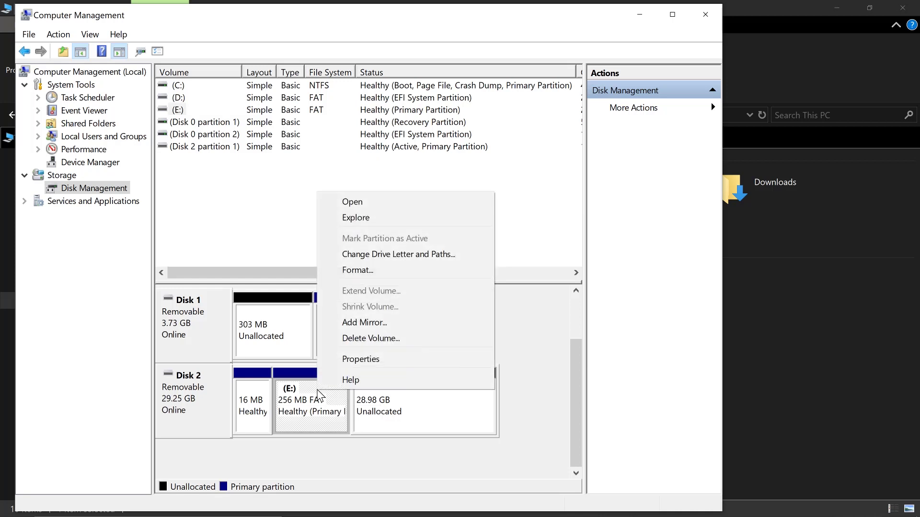
left_click(381, 338)
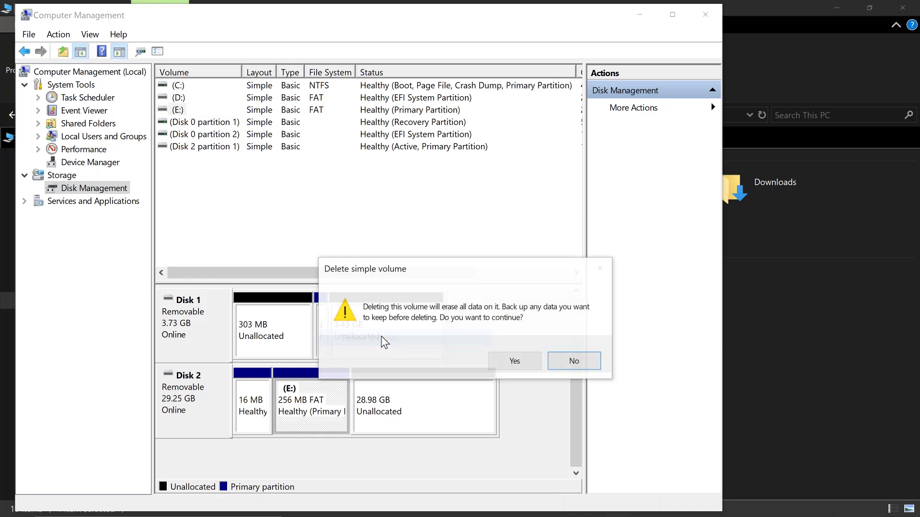
left_click(514, 360)
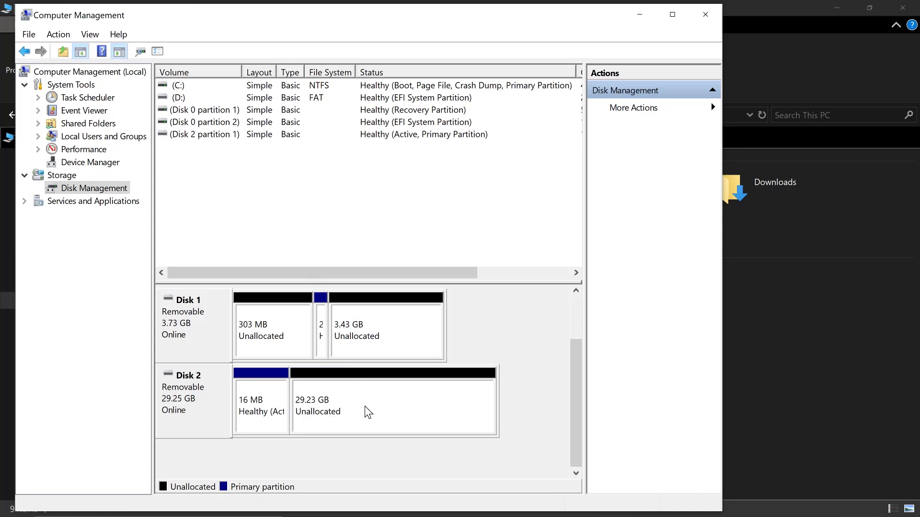
Delete the remaining 16 MB partition on Disk 2
left_click(253, 410)
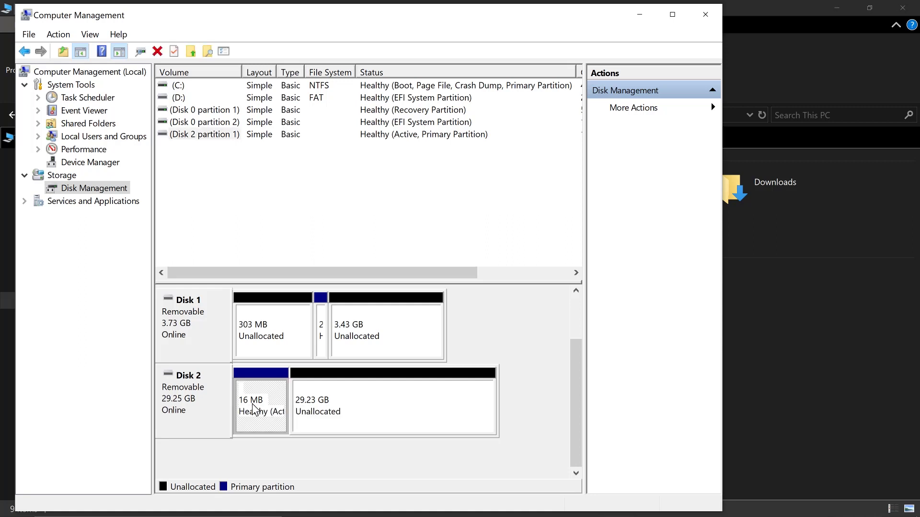
right_click(254, 410)
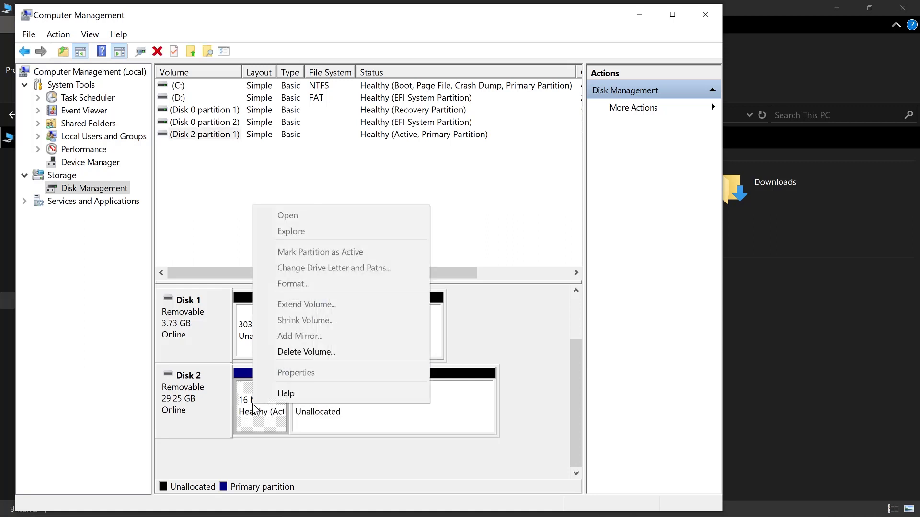
left_click(312, 347)
left_click(507, 366)
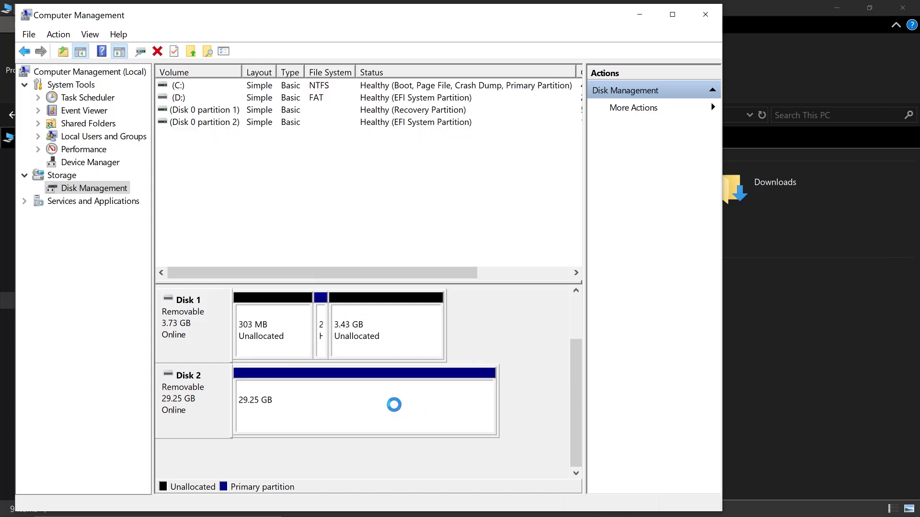
Try to format the 29.25 GB partition on Disk 2
right_click(311, 405)
left_click(355, 283)
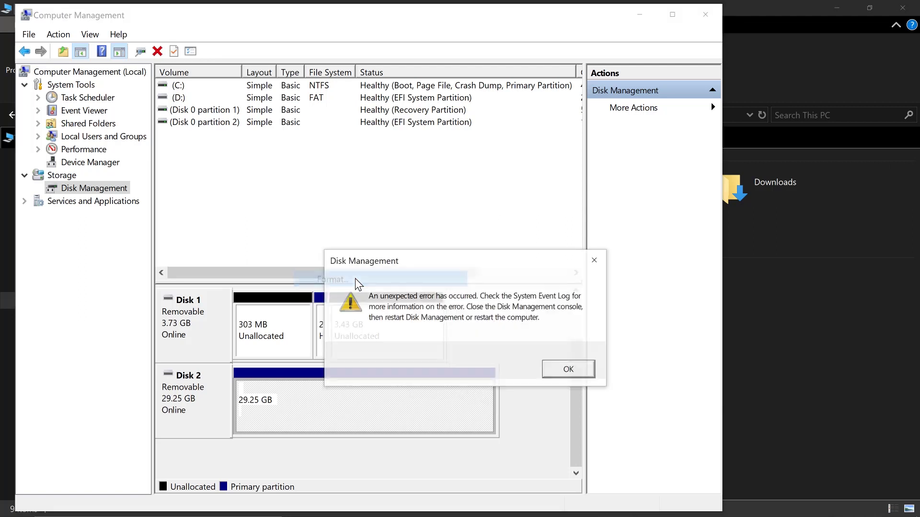
left_click(570, 371)
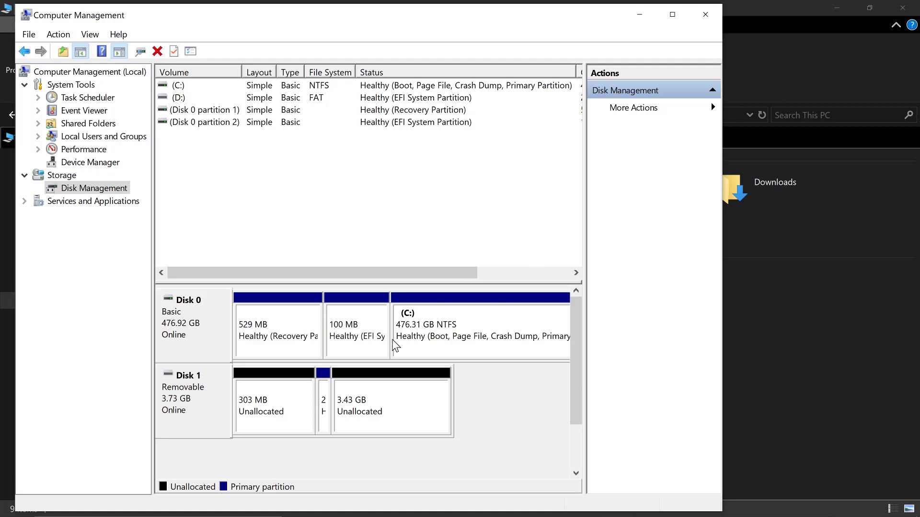
Quick-format the 29.25 GB RAW partition on Disk 2 as FAT32 with the volume label usb32gb
left_click(575, 474)
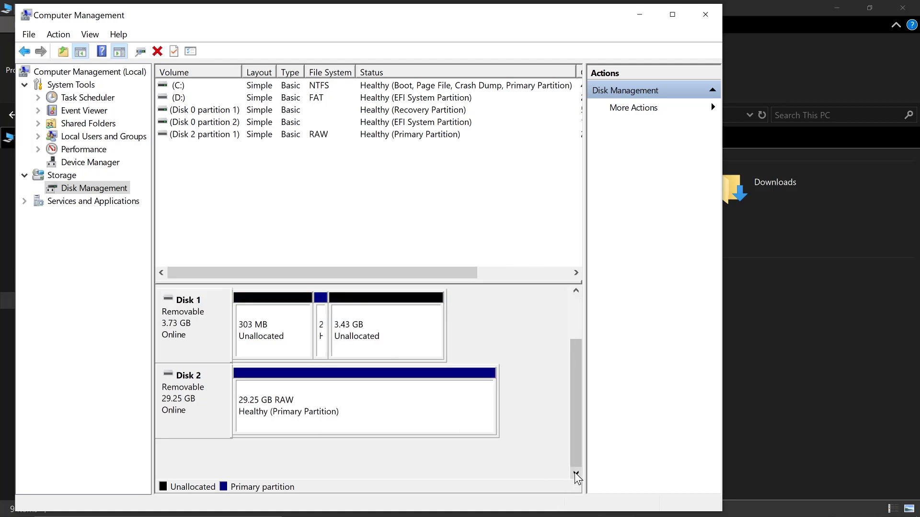
right_click(357, 395)
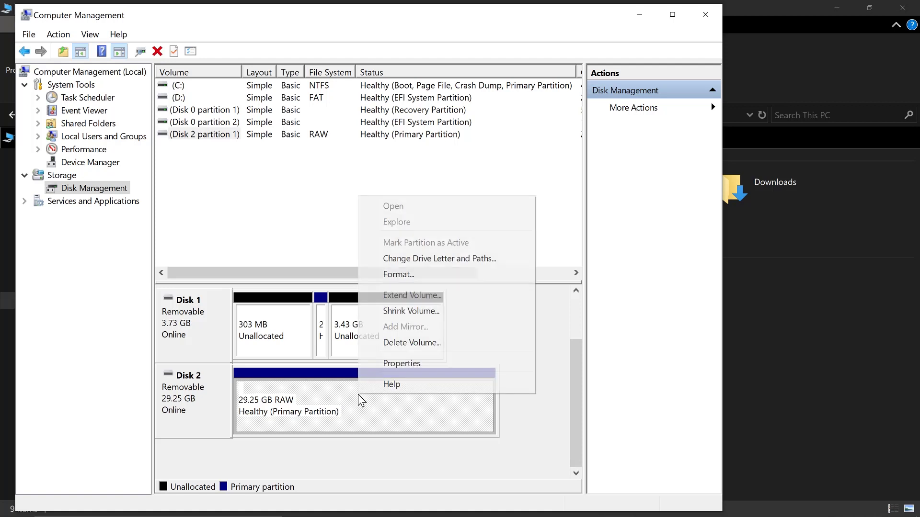
left_click(300, 421)
right_click(298, 419)
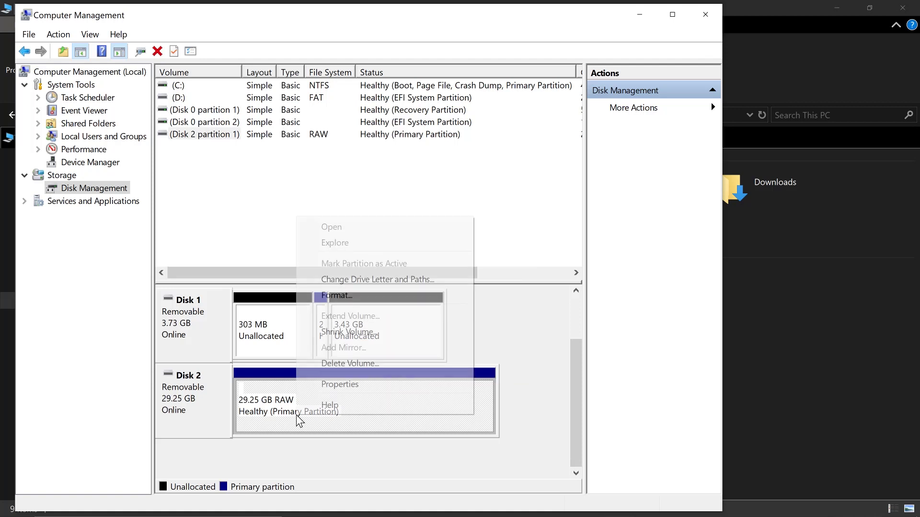
left_click(342, 301)
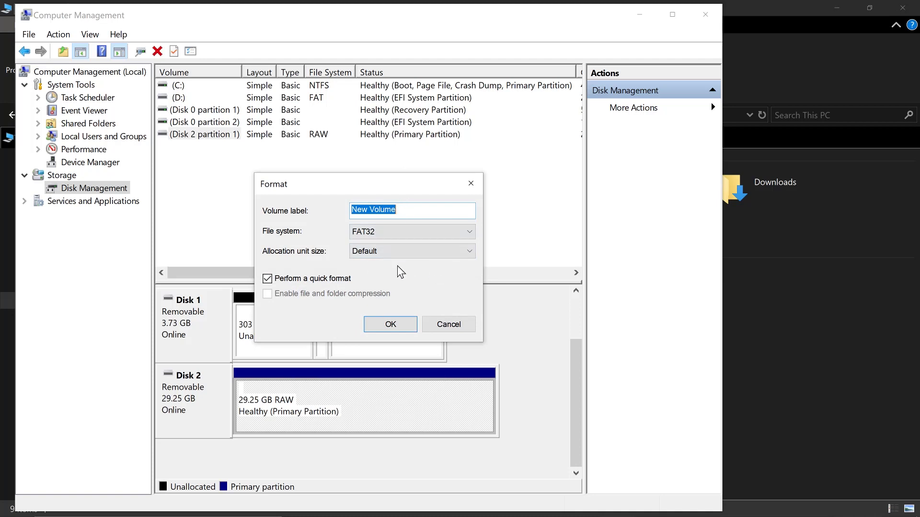
type("usb32gb")
key("Return")
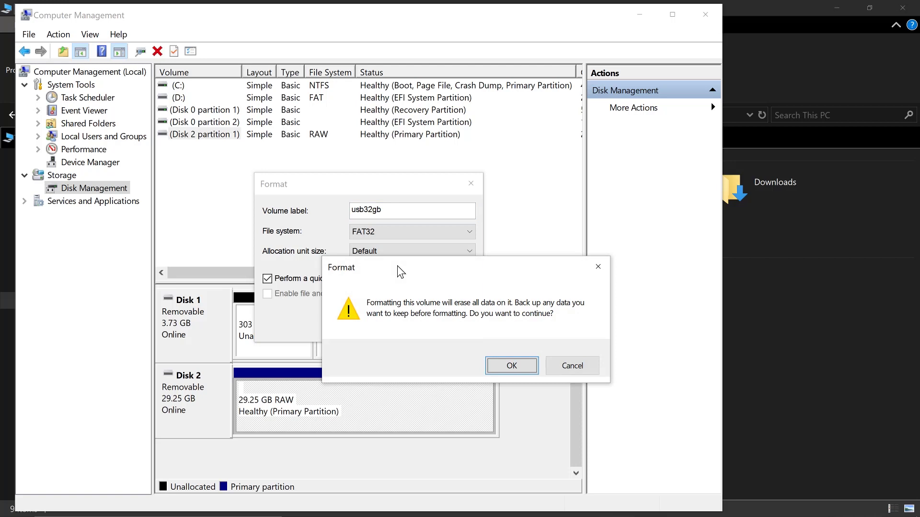
left_click(513, 370)
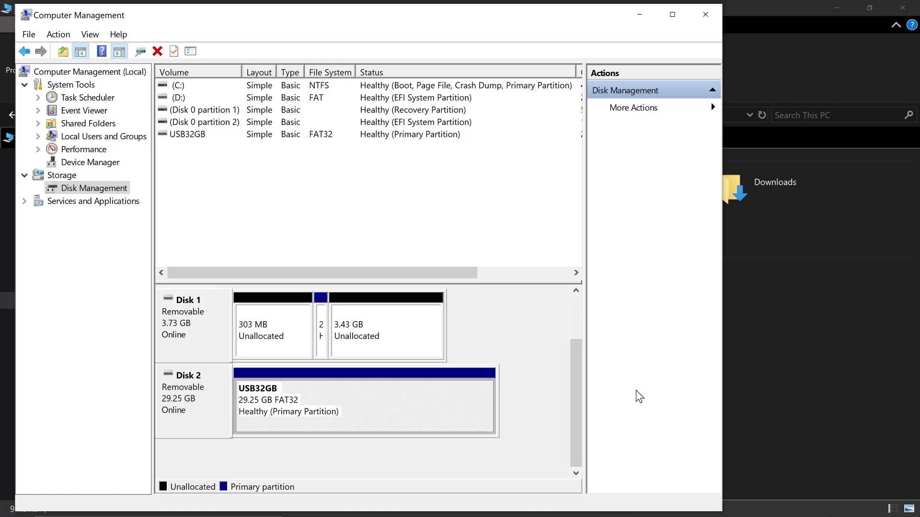
Switch to File Explorer and check This PC for the newly formatted USB drive
left_click(816, 333)
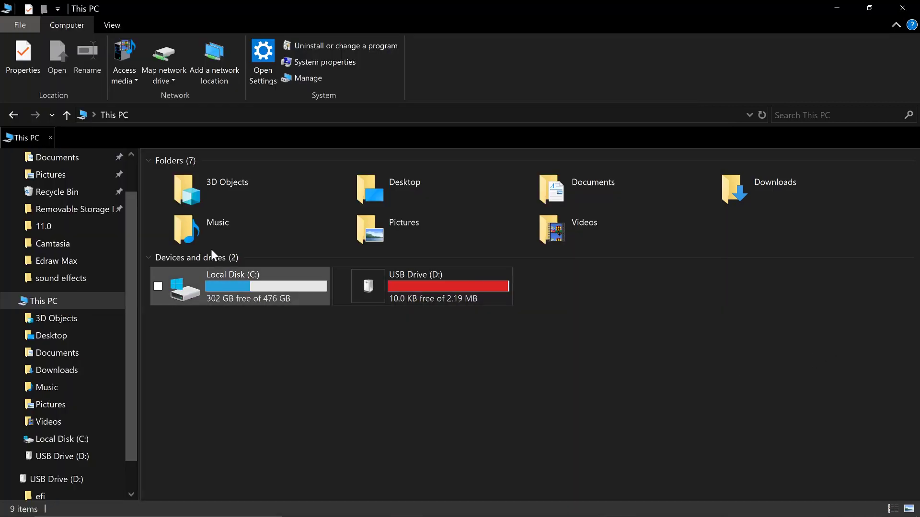
left_click(68, 305)
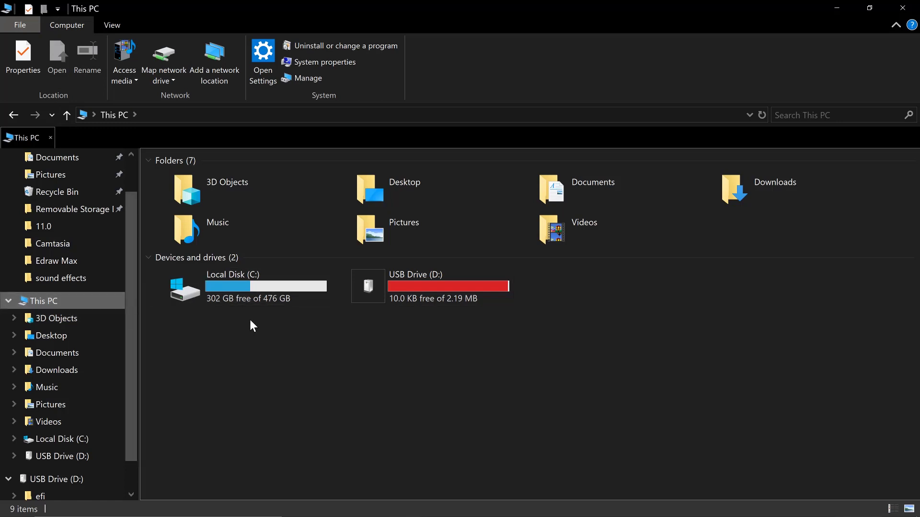
Return to Disk Management and assign drive letter F to the USB32GB volume on Disk 2
left_click(617, 503)
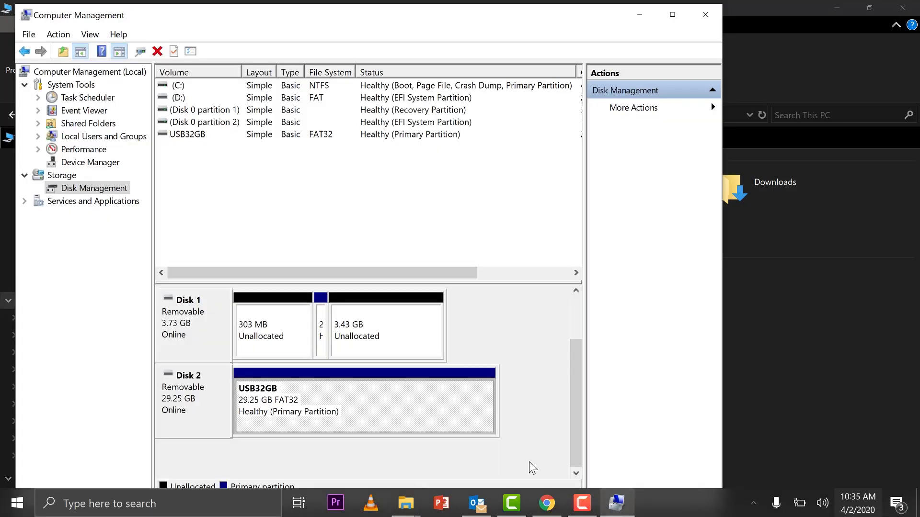
right_click(356, 417)
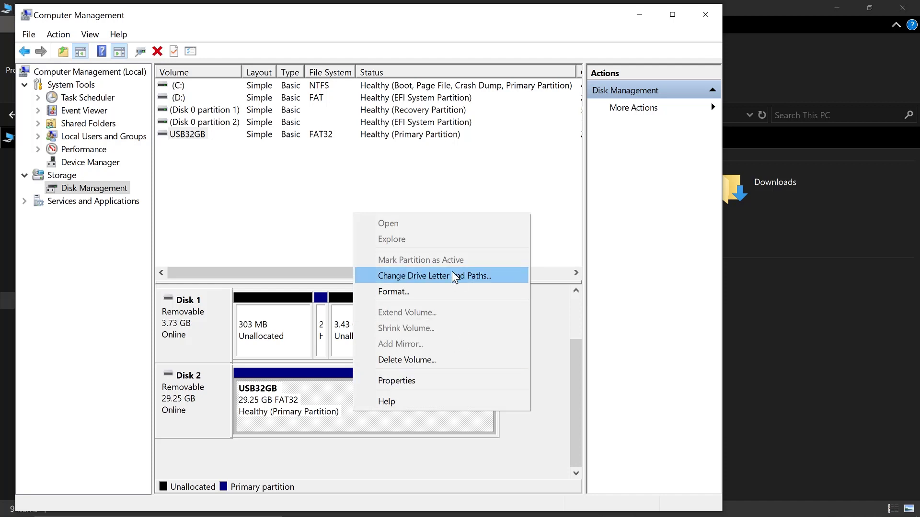
left_click(437, 277)
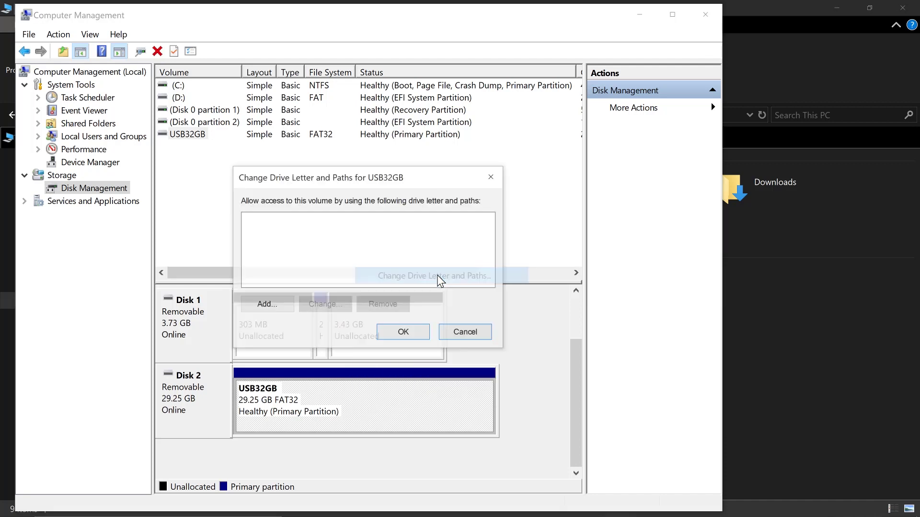
left_click(271, 307)
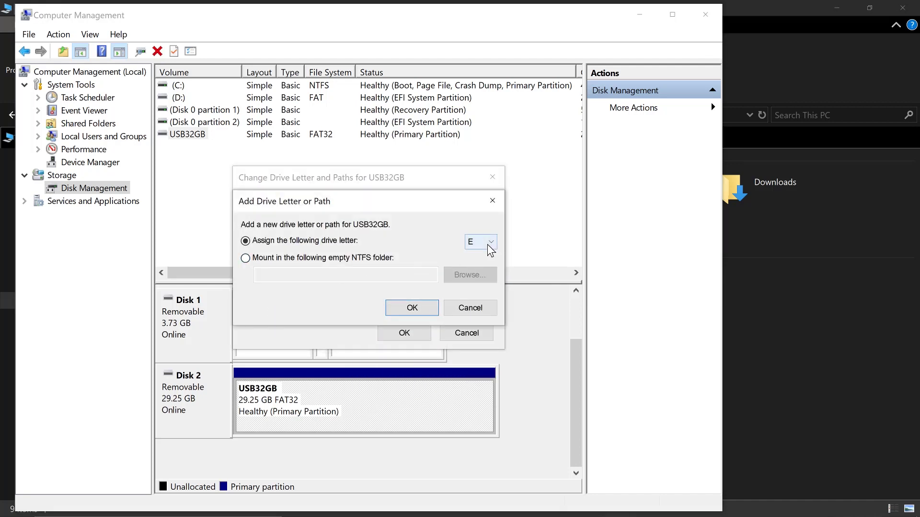
left_click(487, 244)
left_click(483, 282)
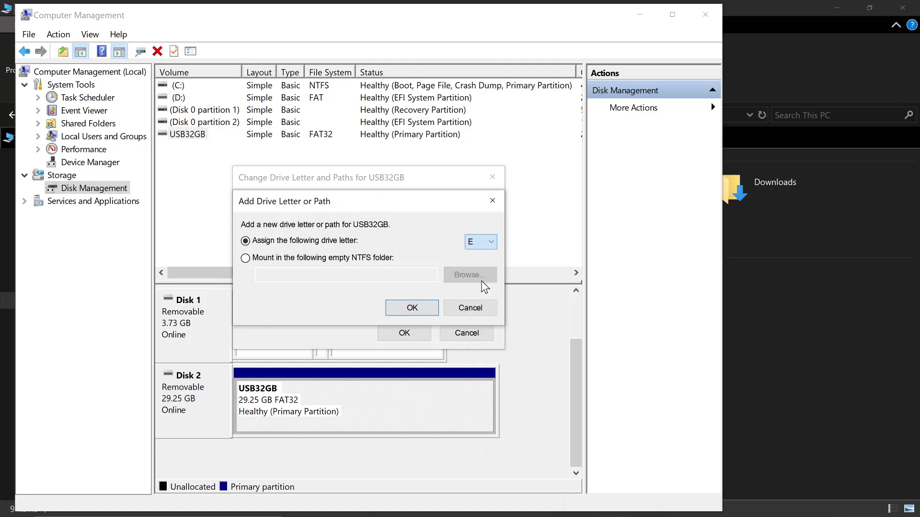
left_click(413, 308)
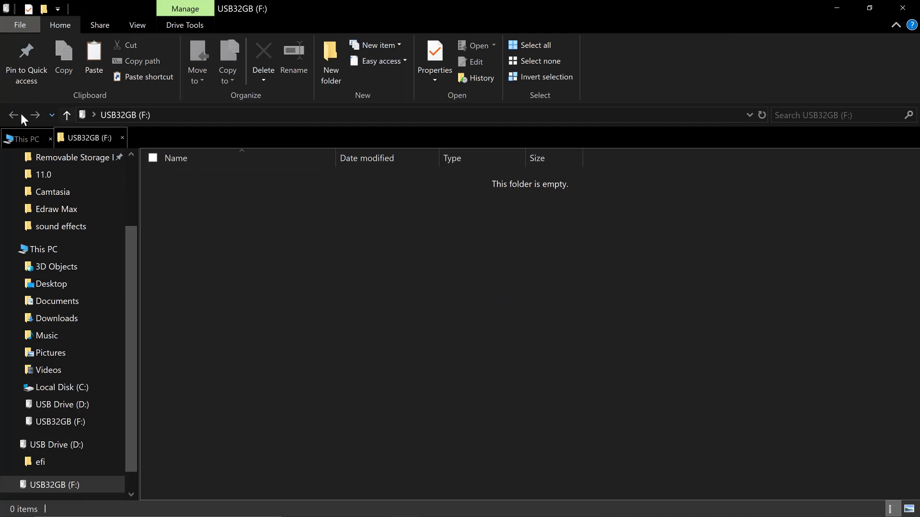
Check the drives in This PC and the actions available for the small middle partition on Disk 1 in Disk Management
left_click(56, 249)
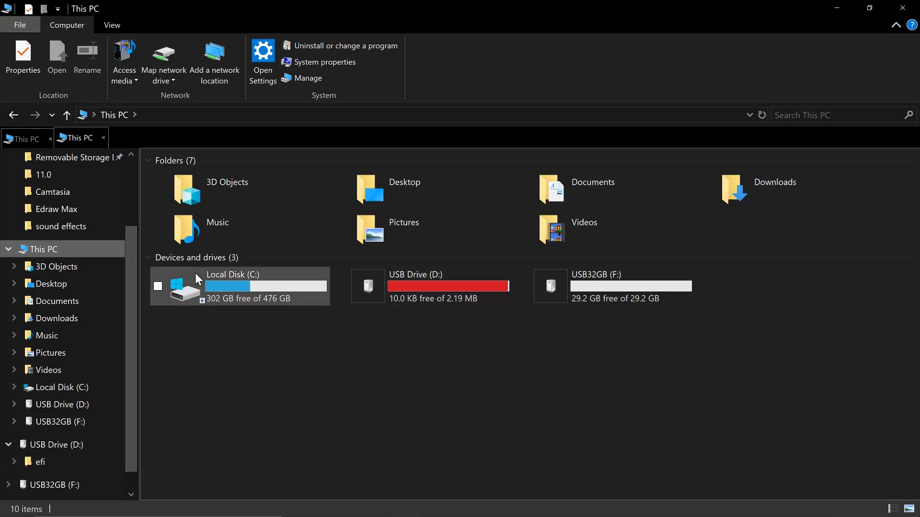
mouse_move(406, 516)
left_click(618, 513)
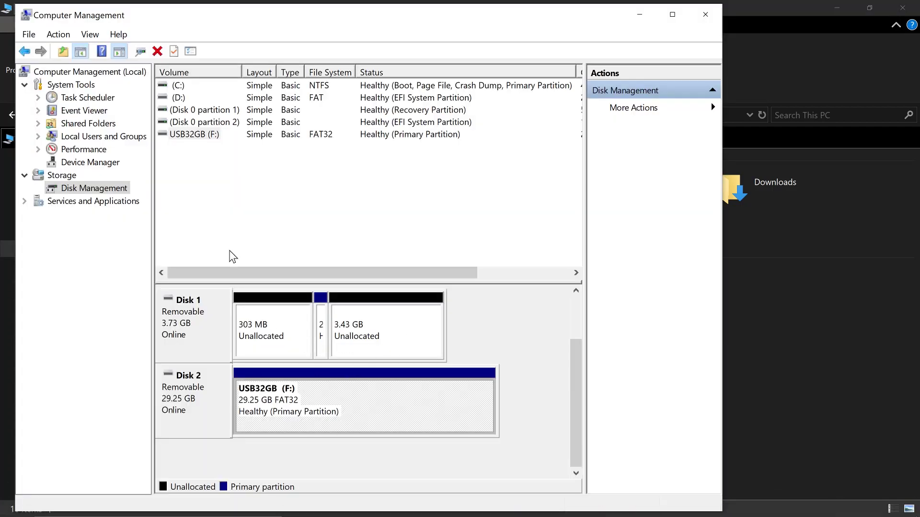
right_click(324, 327)
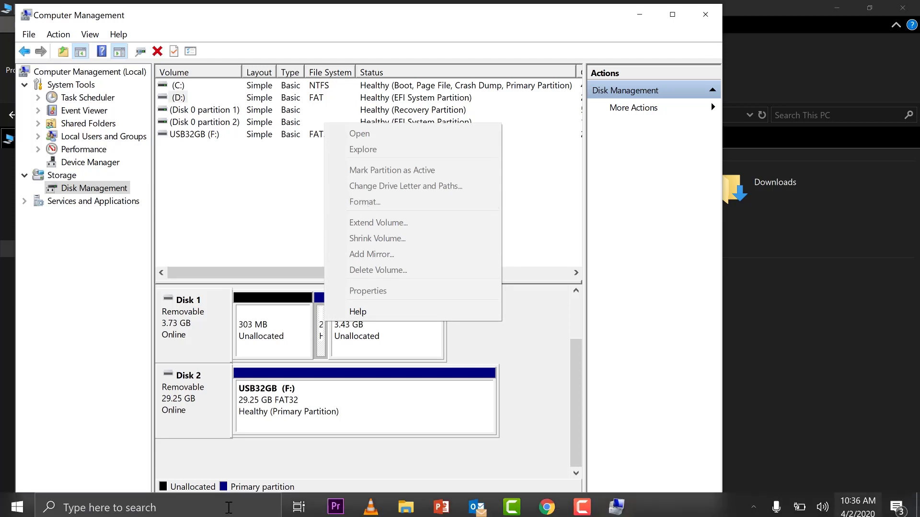
left_click(536, 363)
Open Command Prompt as administrator and enlarge its window
mouse_move(195, 512)
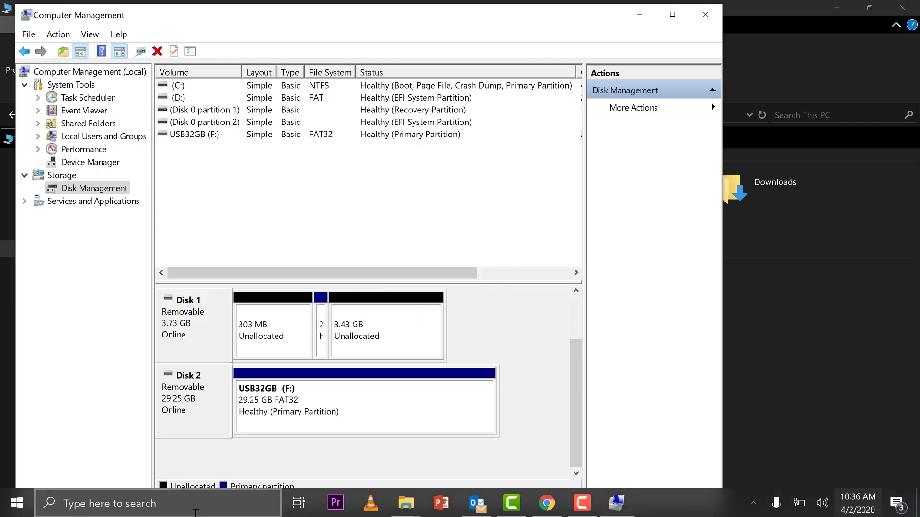
left_click(169, 514)
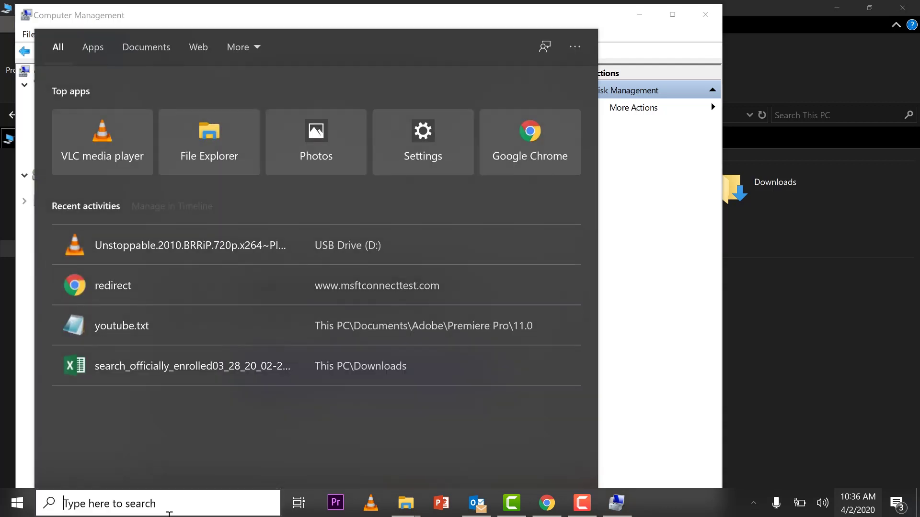
type("cmd")
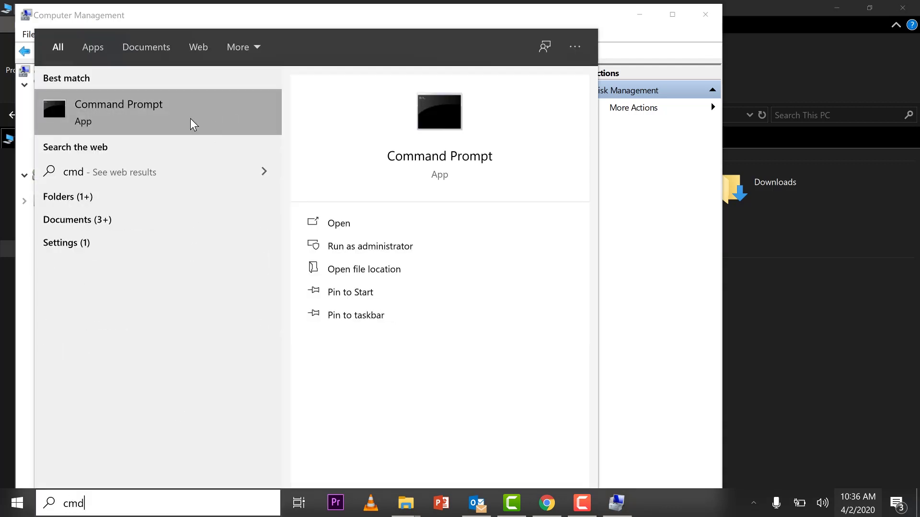
right_click(191, 123)
left_click(257, 133)
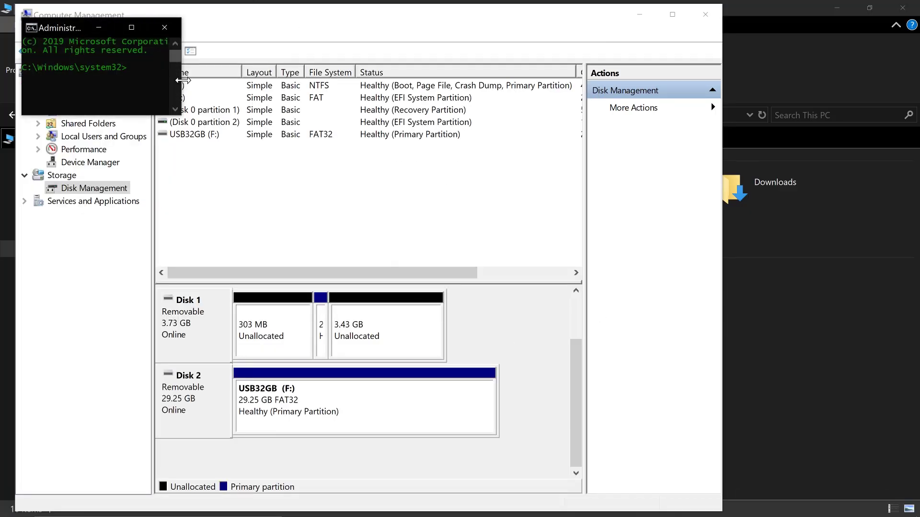
left_click_drag(181, 79, 661, 175)
left_click_drag(390, 115, 433, 349)
left_click(320, 250)
Start diskpart in Command Prompt and list the disks with list disk
type("diskpar")
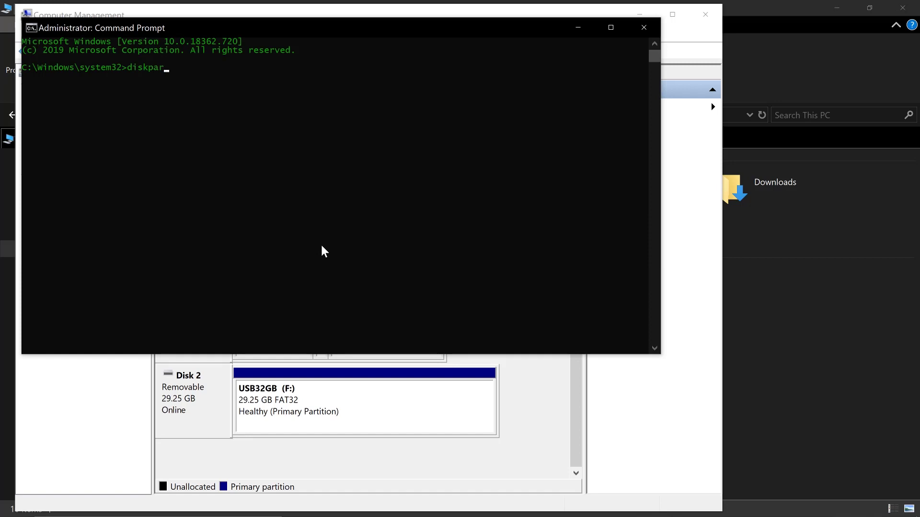
type("t")
key("Return")
type("li")
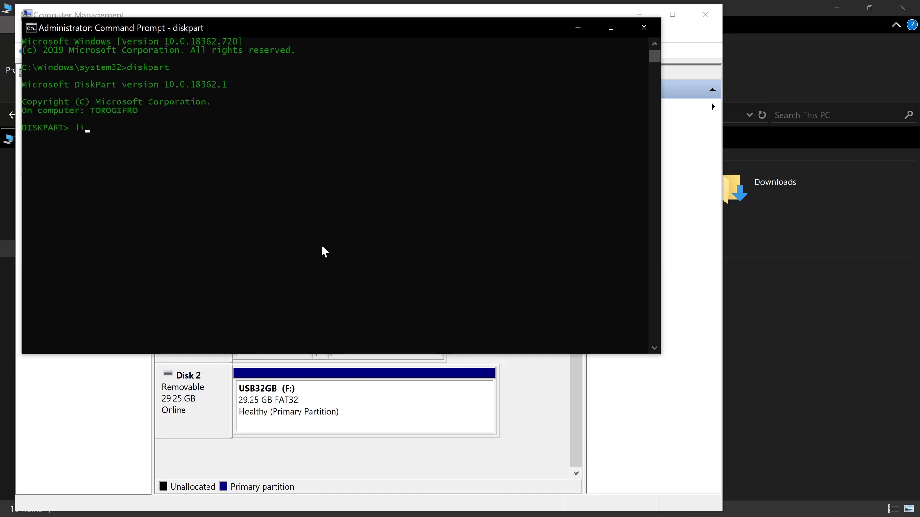
type("st disk")
key("Return")
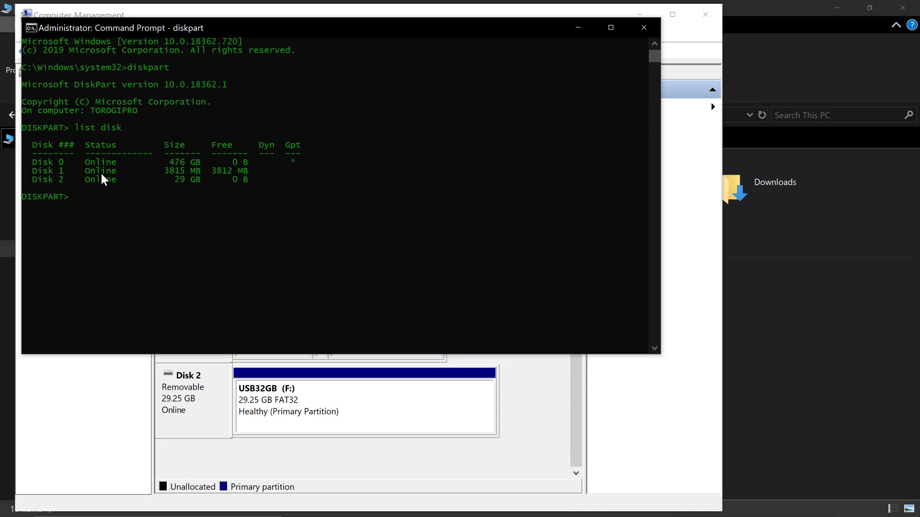
Target the 3815 MB USB disk with select disk 1 and try to wipe it with clean
left_click(282, 213)
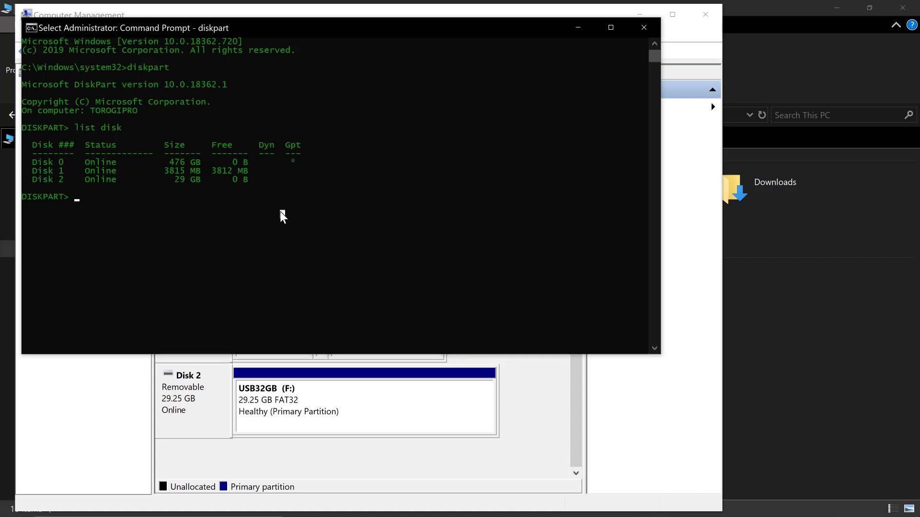
type("select disk 1")
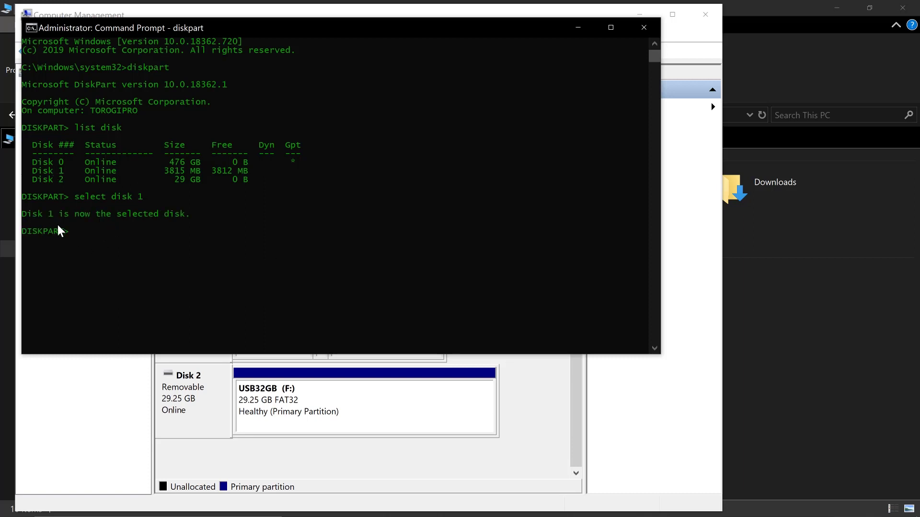
type("clean")
key("Return")
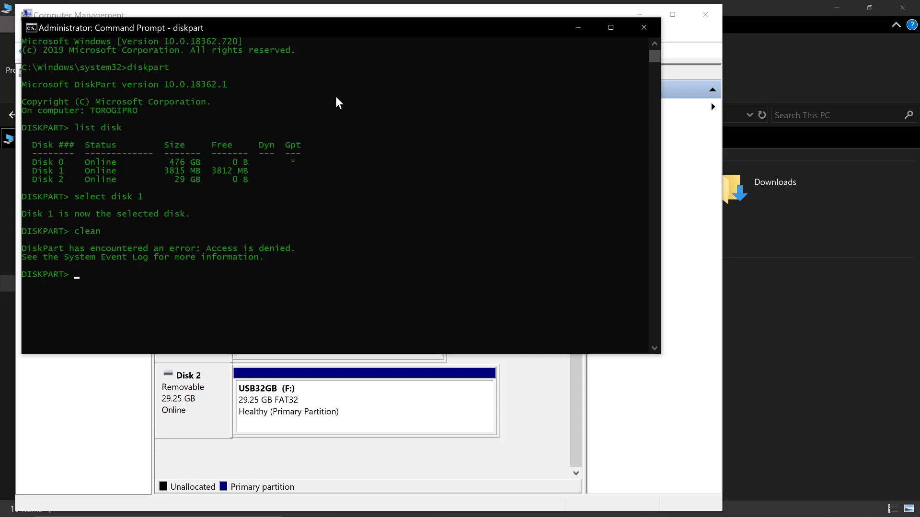
Move Command Prompt aside to uncover Disk Management's disk labels and run clean again on disk 1
left_click_drag(223, 33, 435, 30)
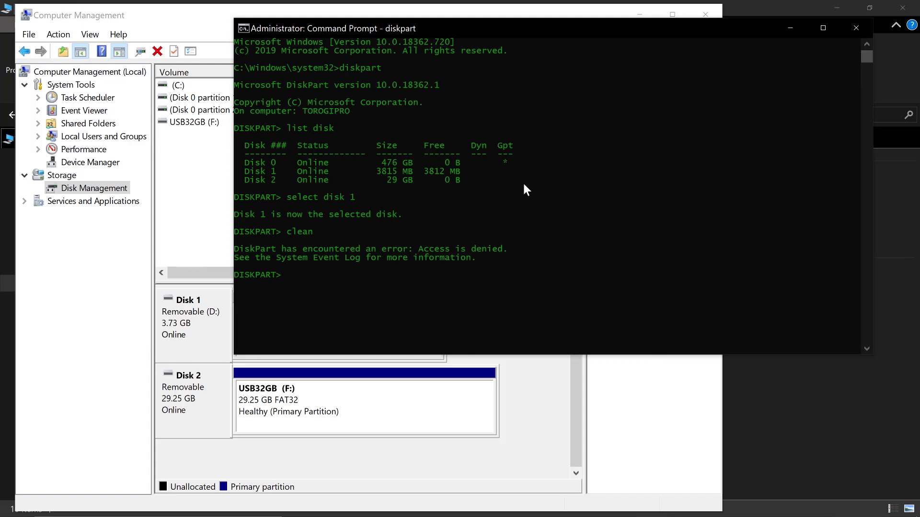
type("clean")
key("Return")
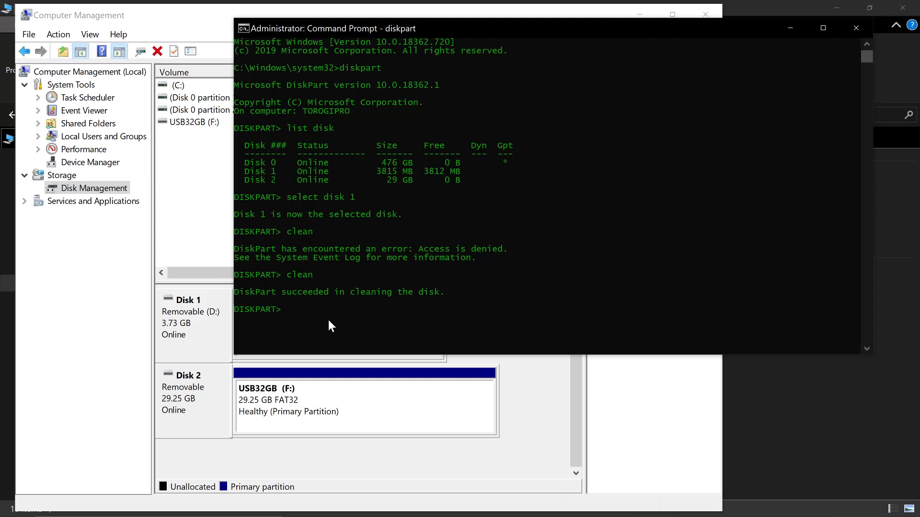
Try to create a partition on disk 1 with the command create primary partition
left_click(356, 319)
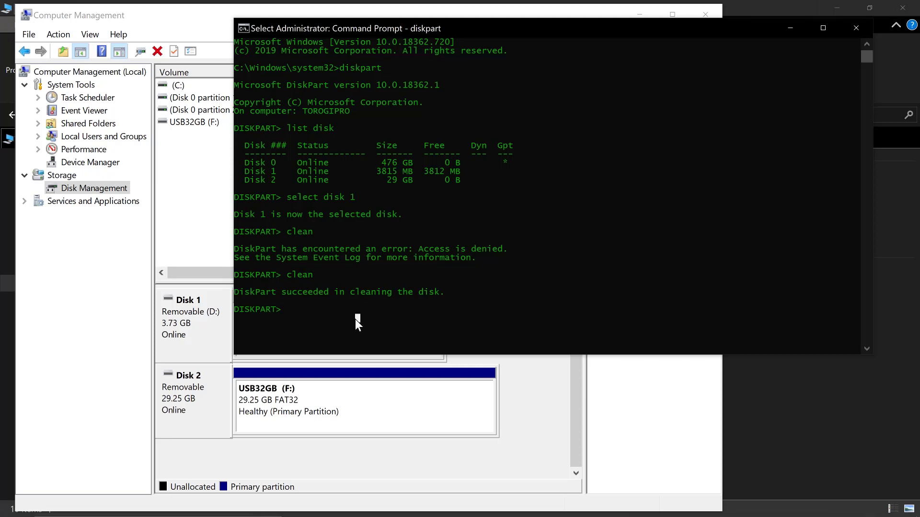
type("create")
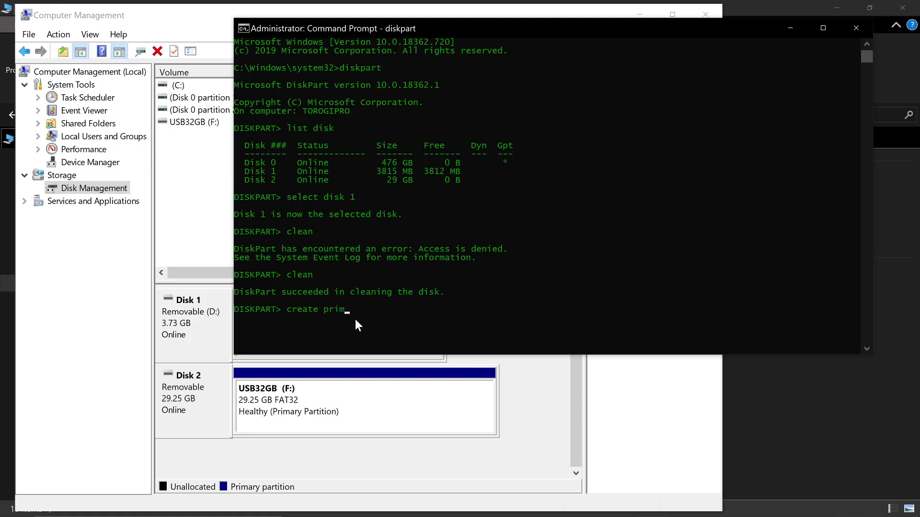
type("primary partition")
key("Return")
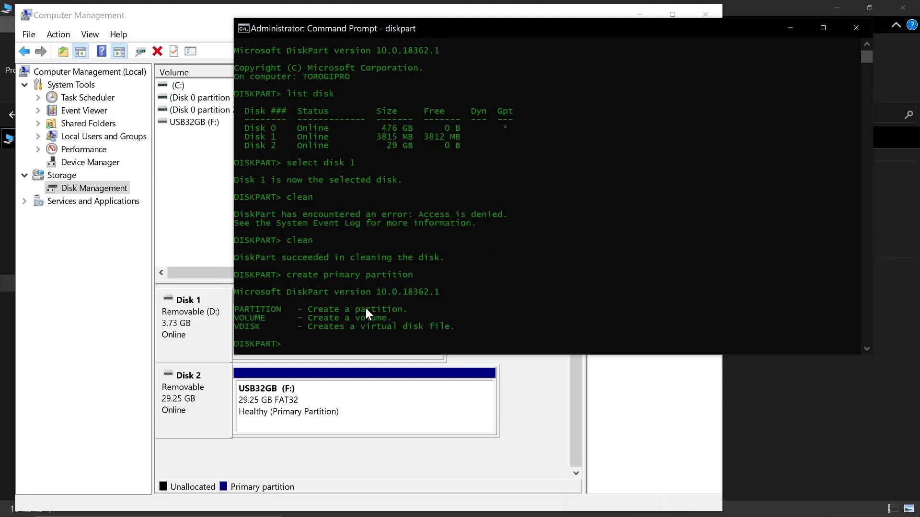
Create a primary partition on disk 1 with the command create partition primary
type("create partition primay")
key("Left")
type("r")
key("Return")
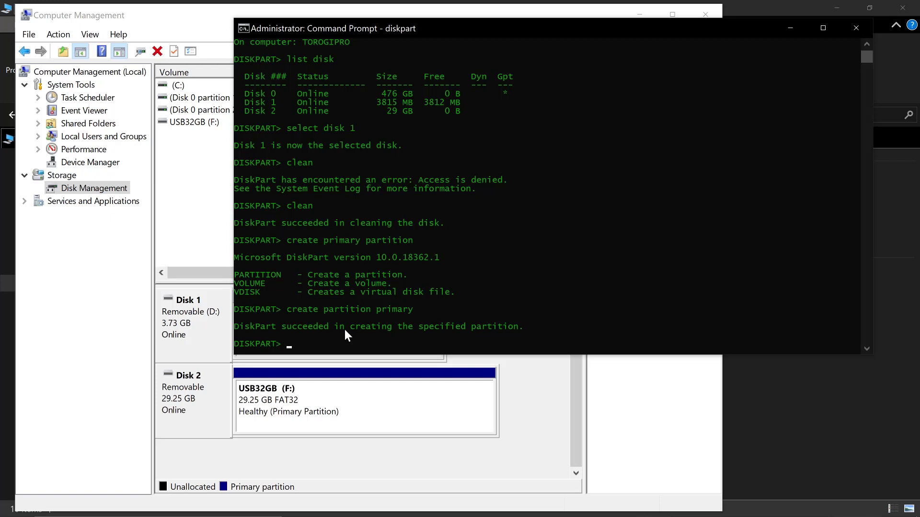
Check Disk 1's new partition in Disk Management and switch to This PC in File Explorer
left_click(207, 341)
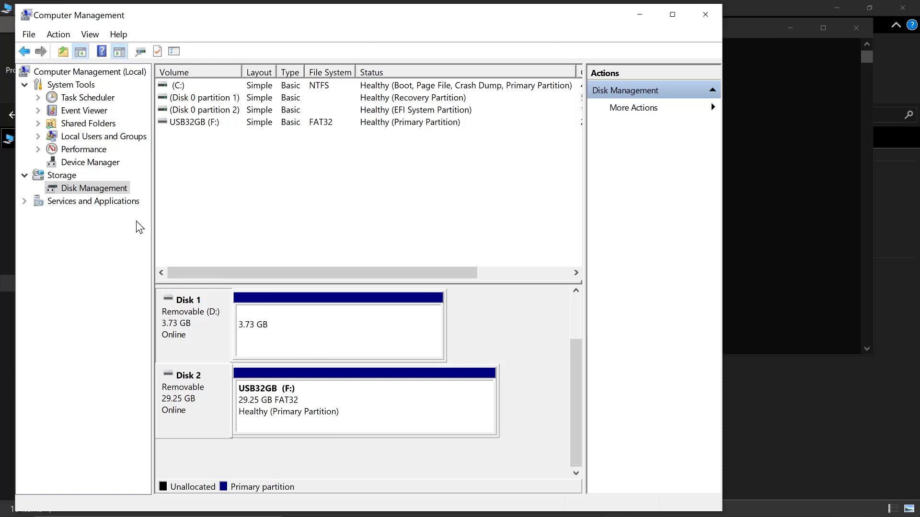
mouse_move(340, 516)
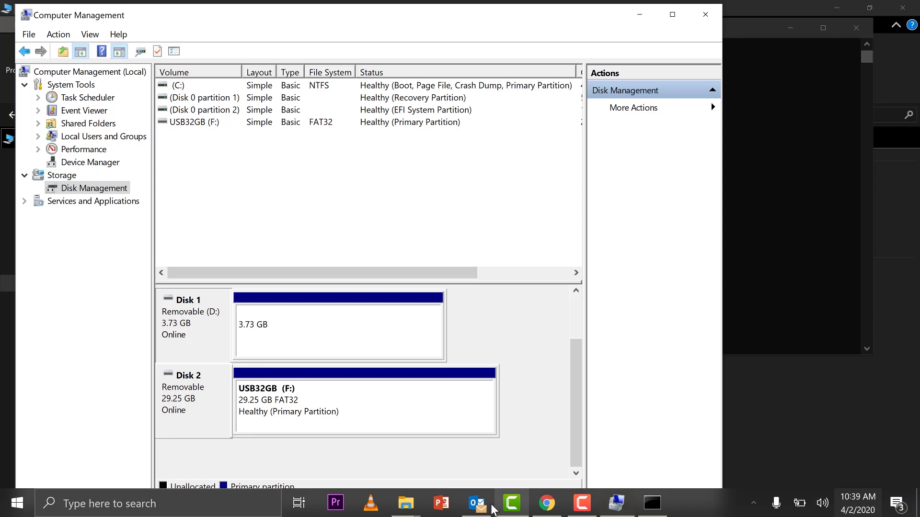
mouse_move(407, 510)
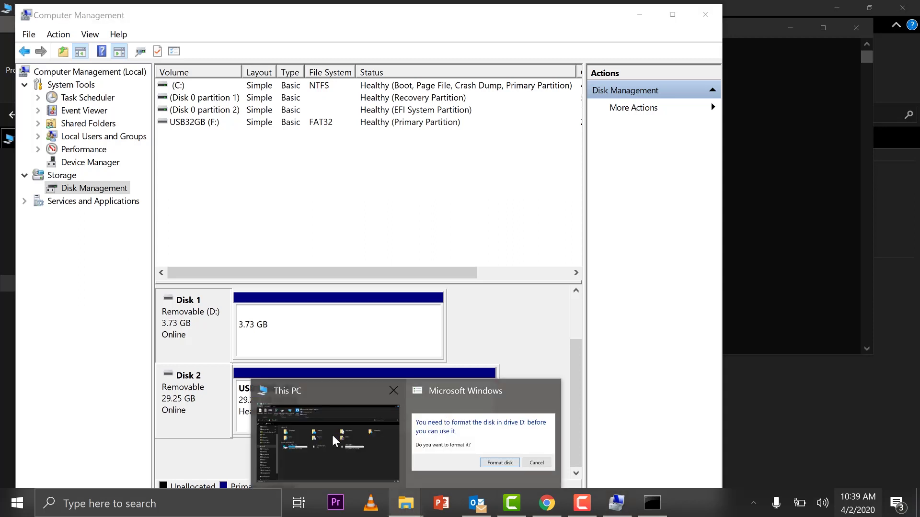
left_click(357, 438)
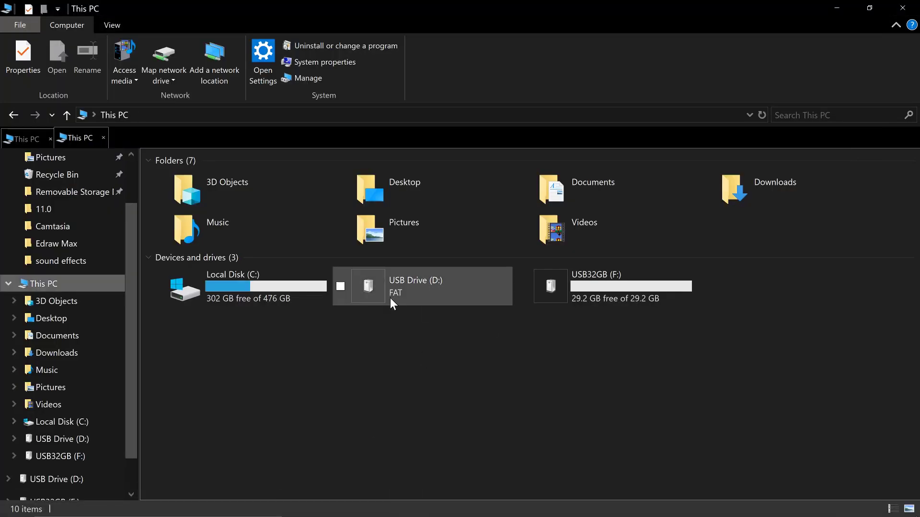
Quick-format USB Drive (D:) as FAT32 with a 4096-byte allocation unit and no volume label, and close the format dialog
left_click(407, 294)
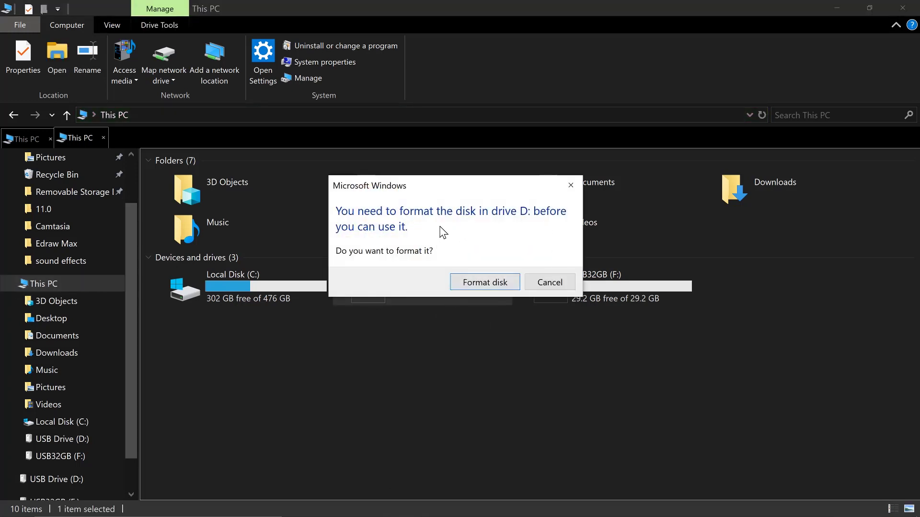
left_click(485, 286)
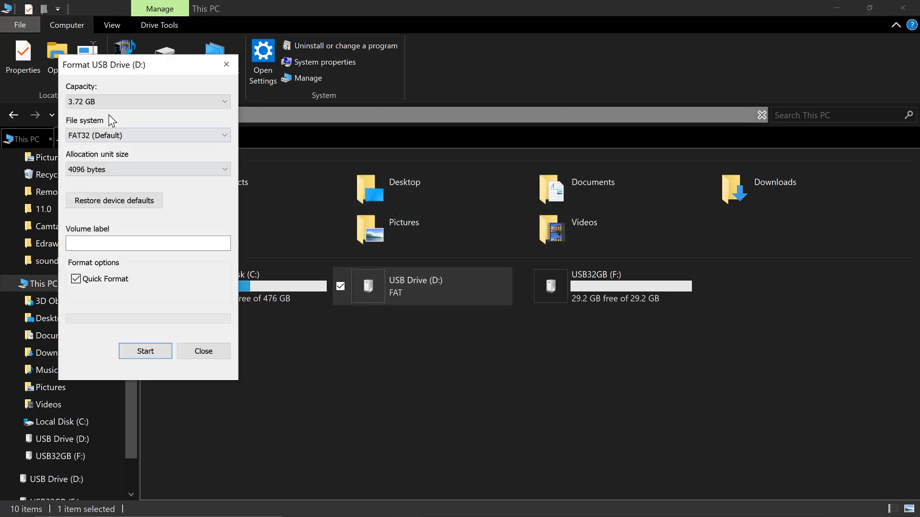
left_click(152, 353)
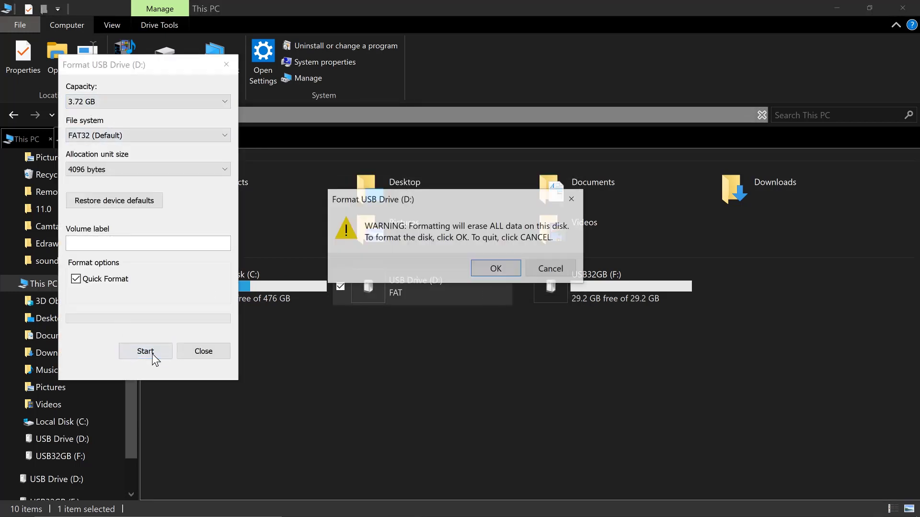
left_click(498, 267)
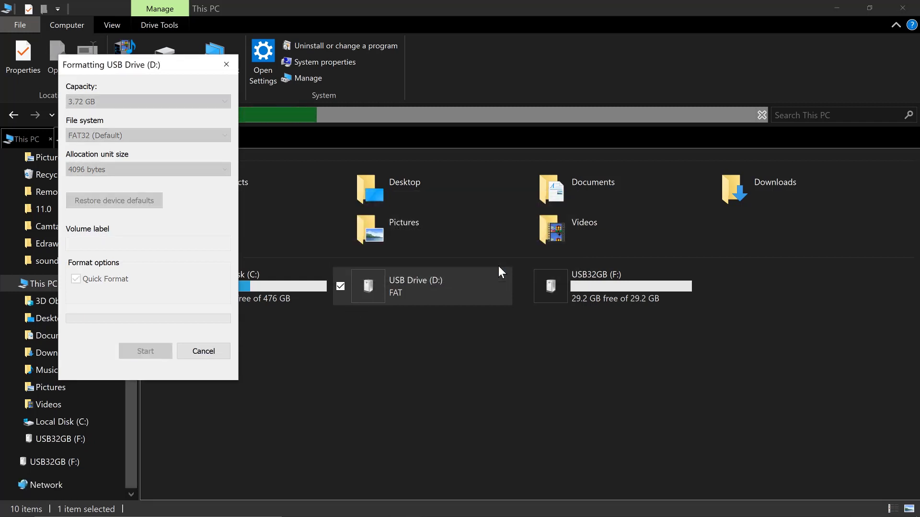
left_click(558, 266)
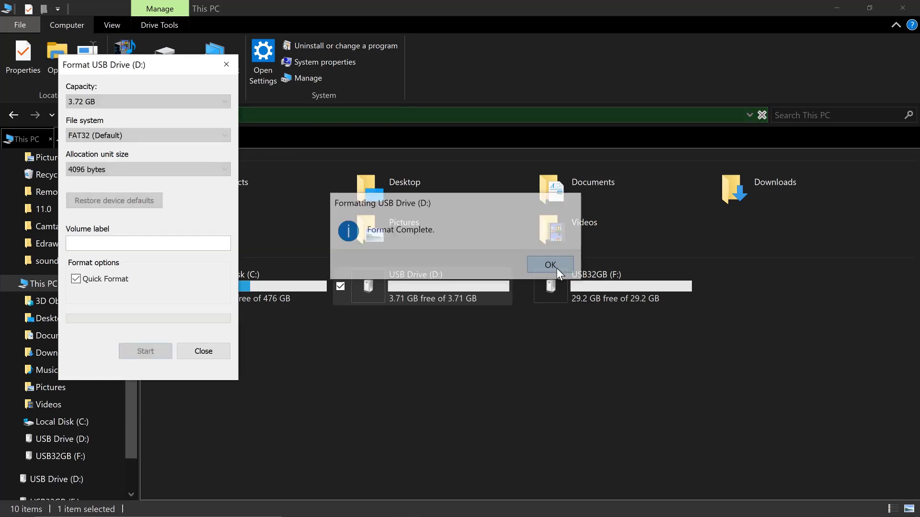
left_click(229, 62)
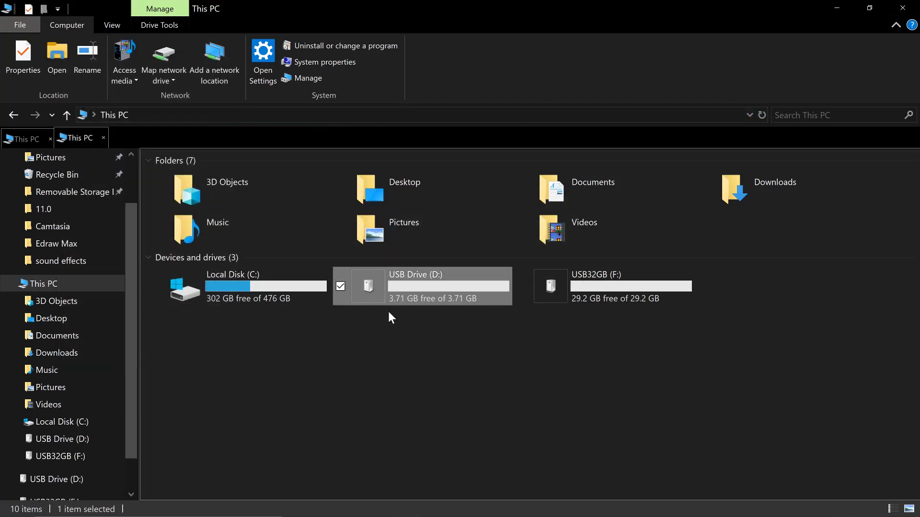